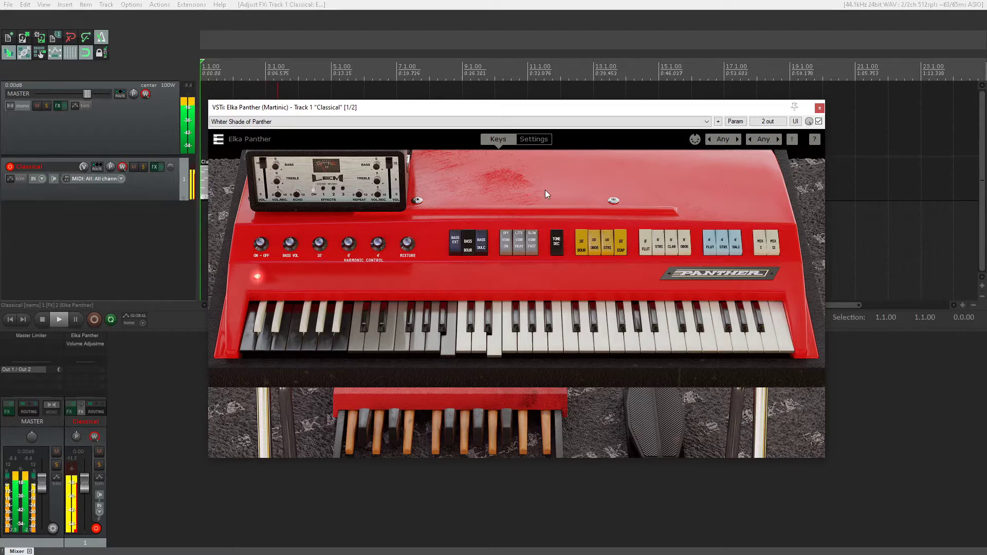
# Step: Try the Panther 100/300 mode switch on the Settings page and back, then stop playback
pyautogui.click(538, 140)
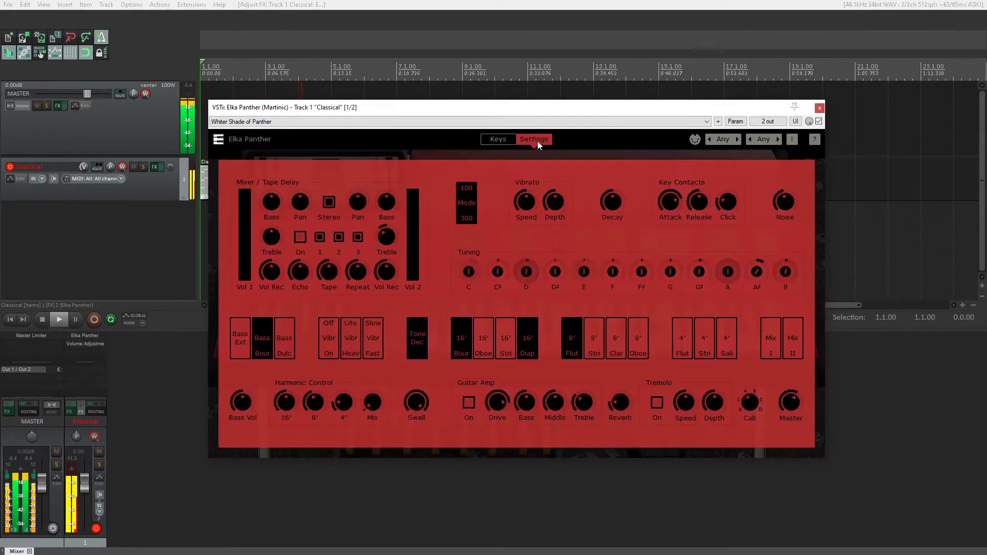
pyautogui.click(467, 198)
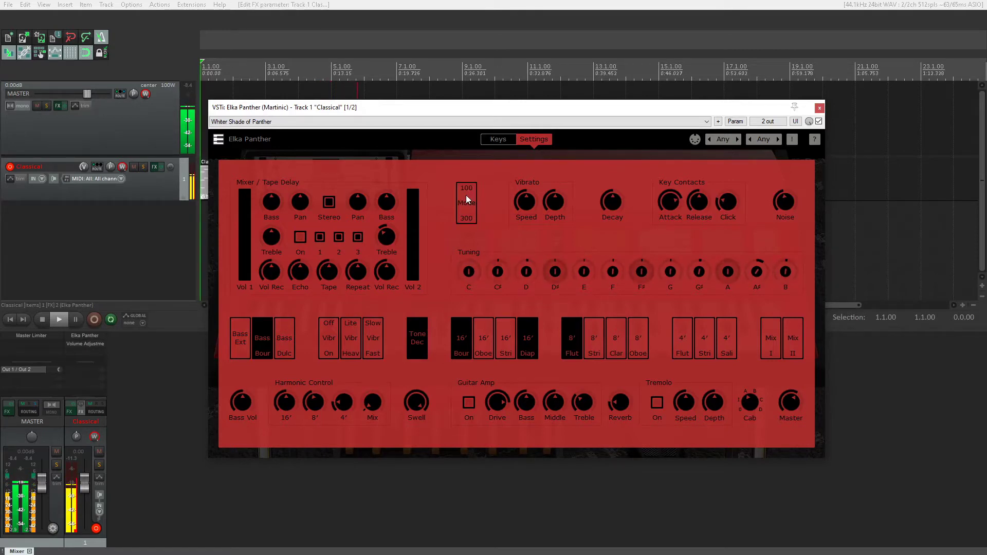
pyautogui.click(466, 196)
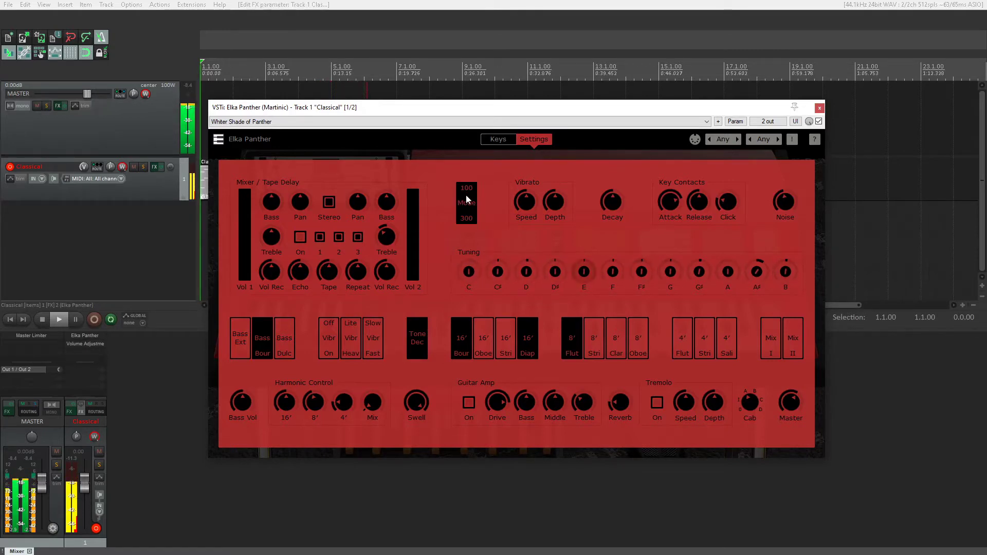
pyautogui.click(498, 144)
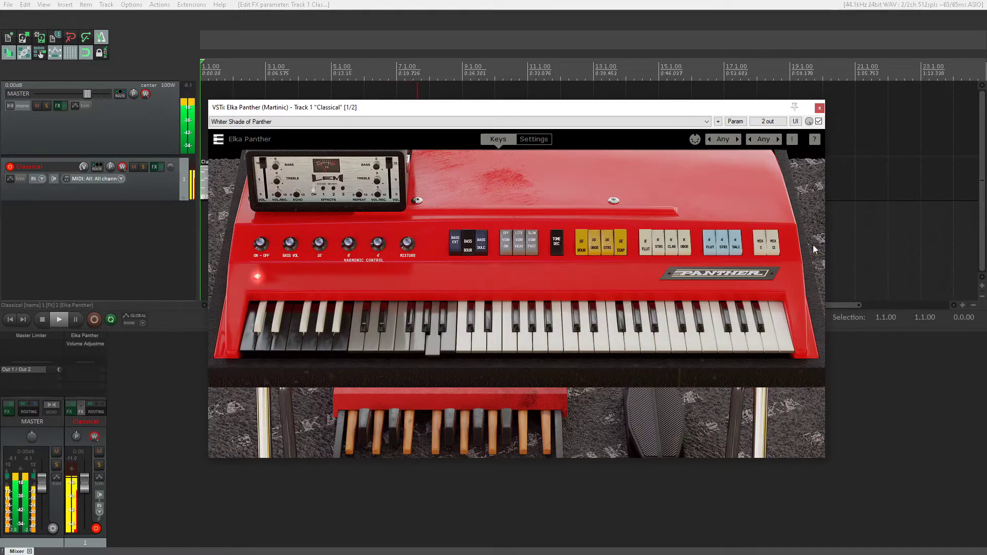
pyautogui.press('space')
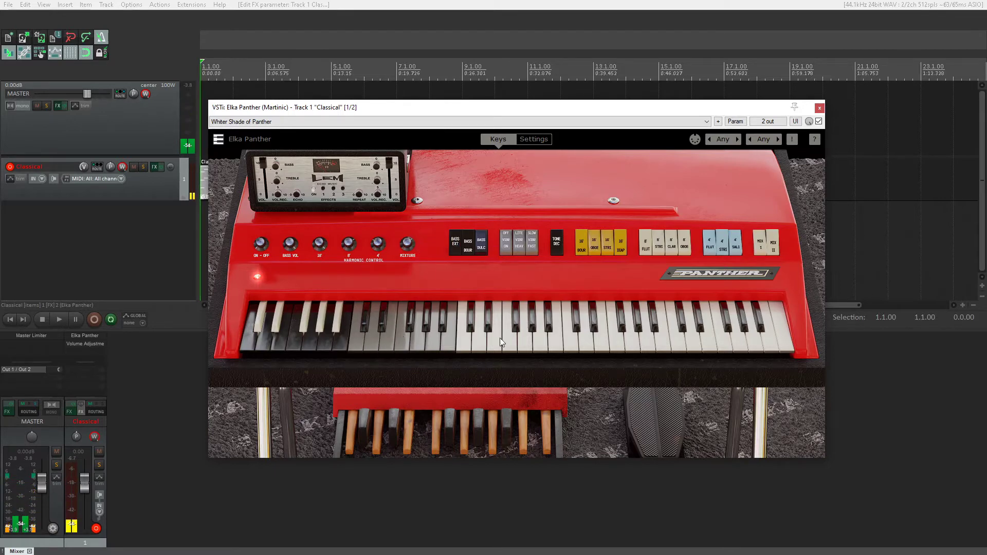
# Step: Toggle Bass Extension on and off, then switch vibrato on and try its LITE/HEAV and SLOW/FAST settings
pyautogui.click(453, 240)
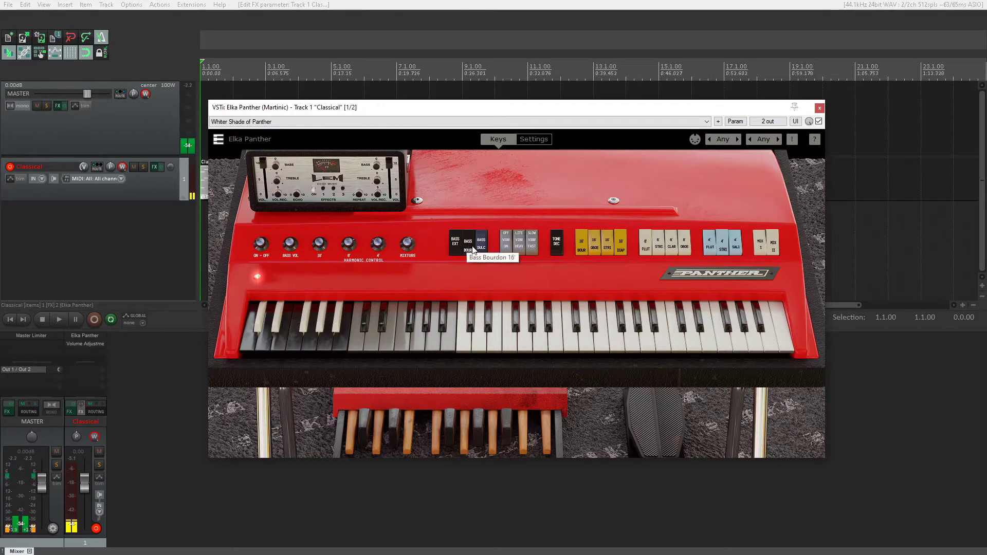
pyautogui.click(459, 242)
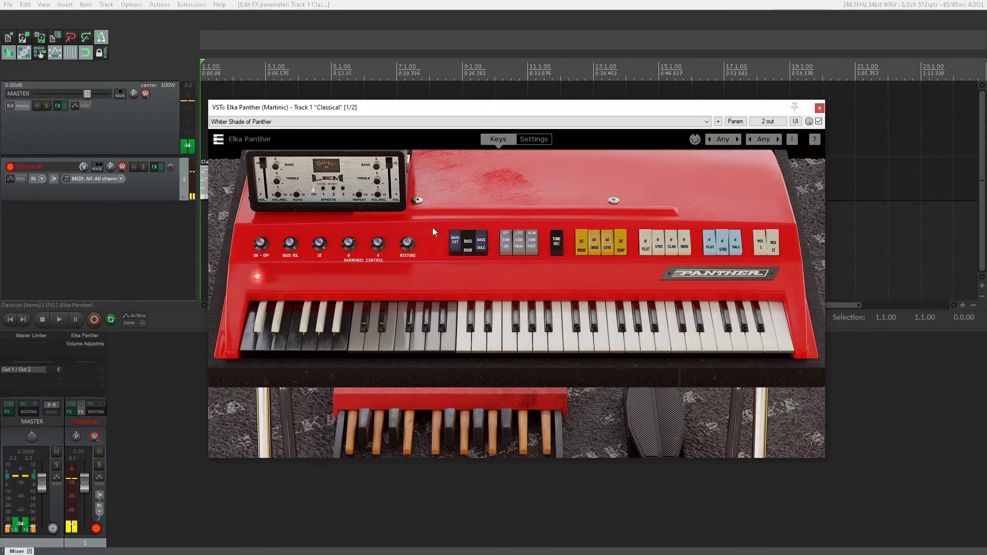
pyautogui.click(507, 240)
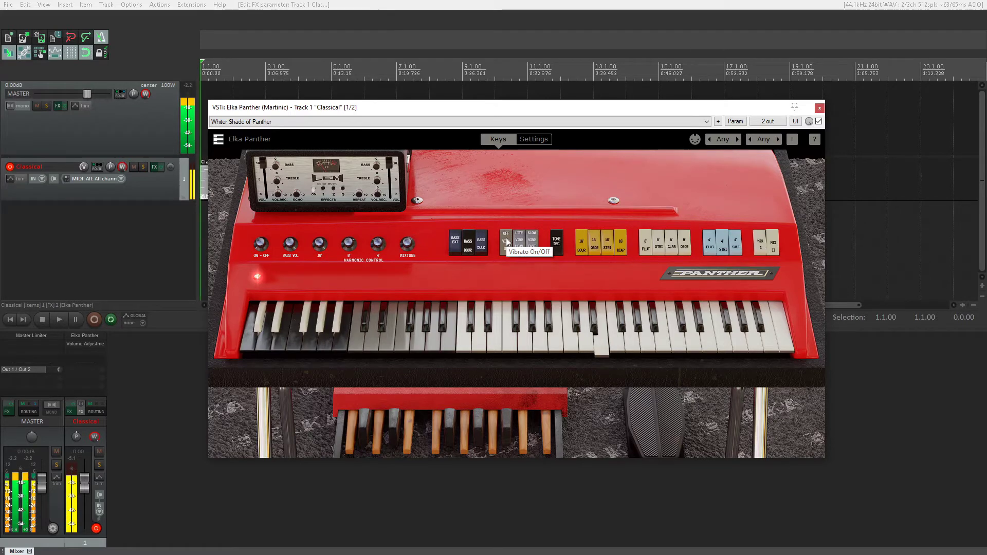
pyautogui.click(519, 242)
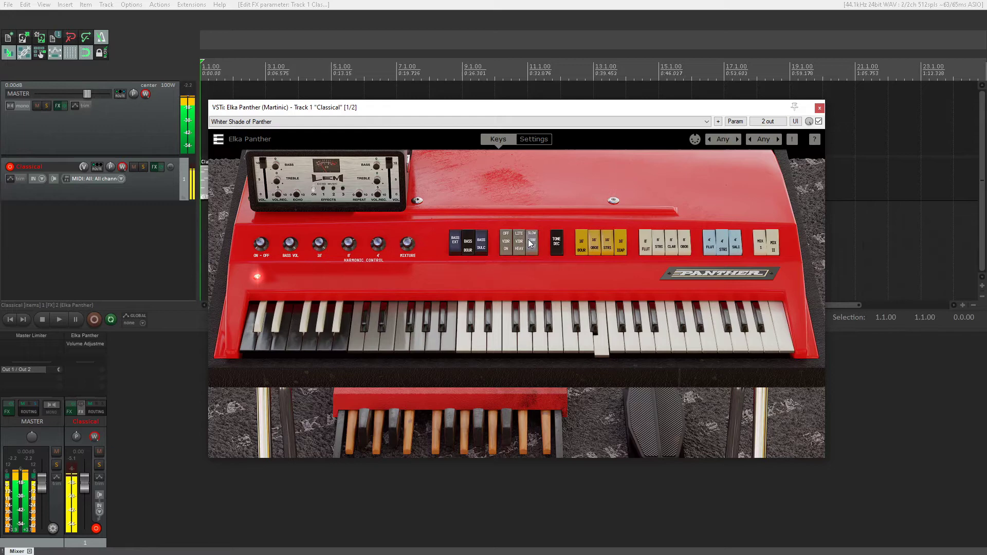
pyautogui.click(531, 241)
pyautogui.click(533, 242)
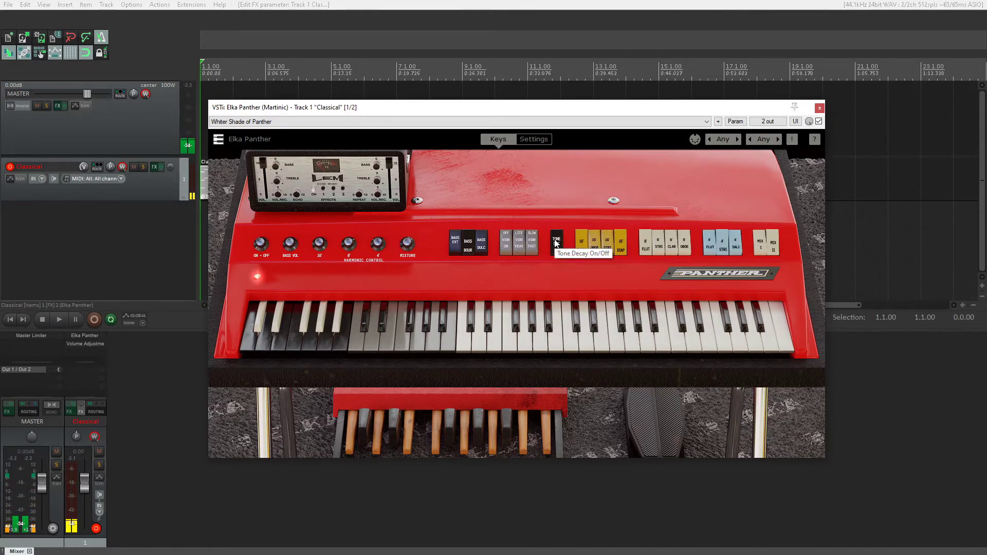
pyautogui.click(541, 139)
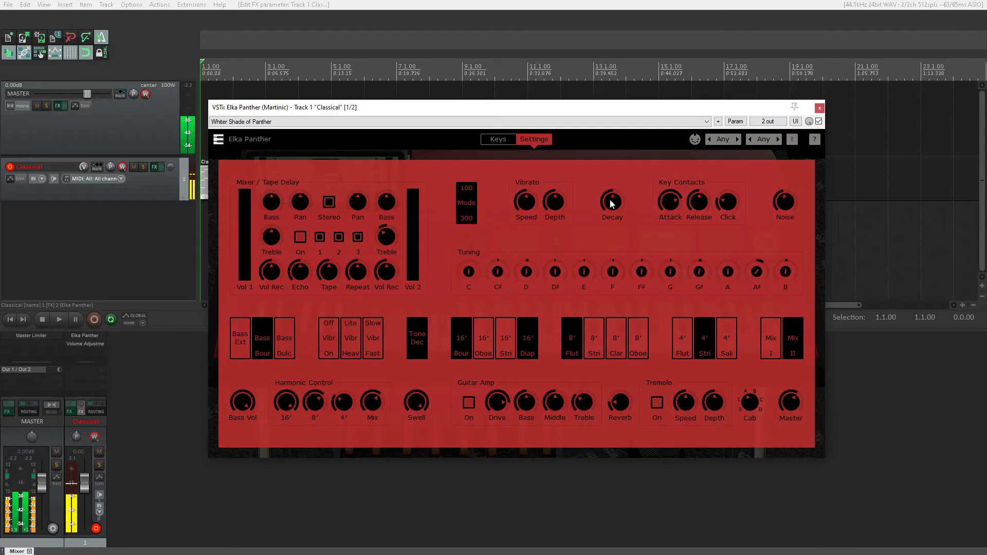
# Step: Sweep the tone Decay knob down to minimum, then up to 10.00
pyautogui.moveTo(610, 204); pyautogui.dragTo(591, 331)
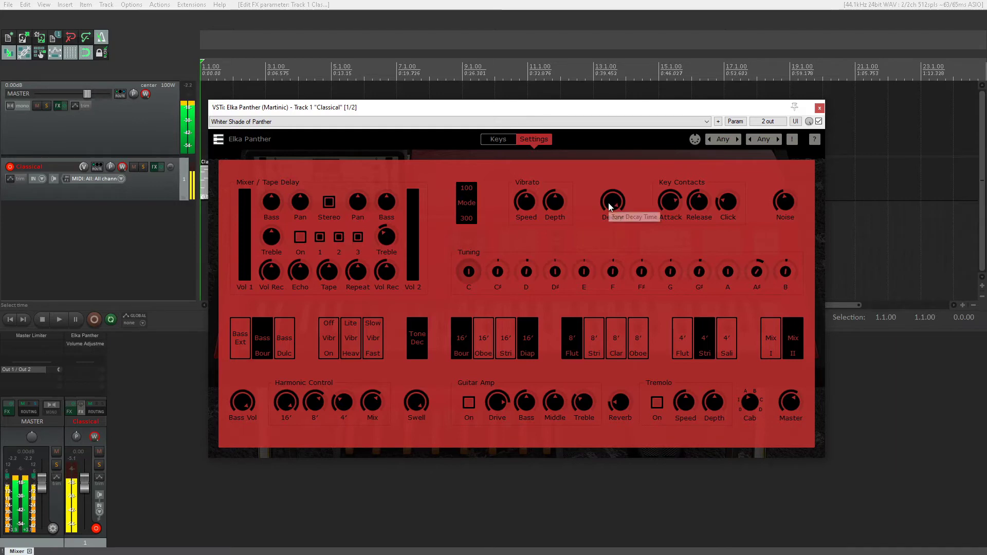
pyautogui.click(499, 140)
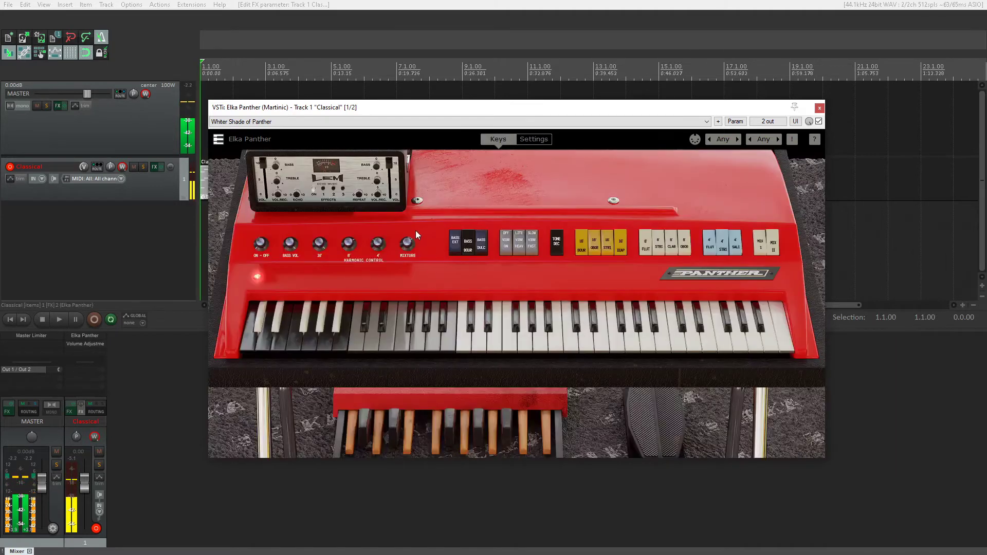
pyautogui.click(533, 139)
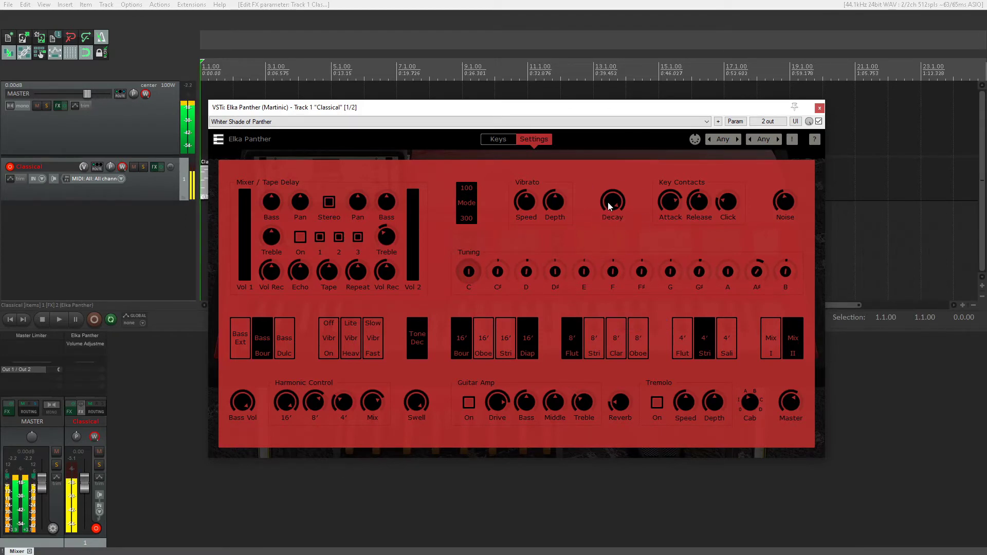
pyautogui.moveTo(608, 202); pyautogui.dragTo(607, 312)
pyautogui.moveTo(608, 195)
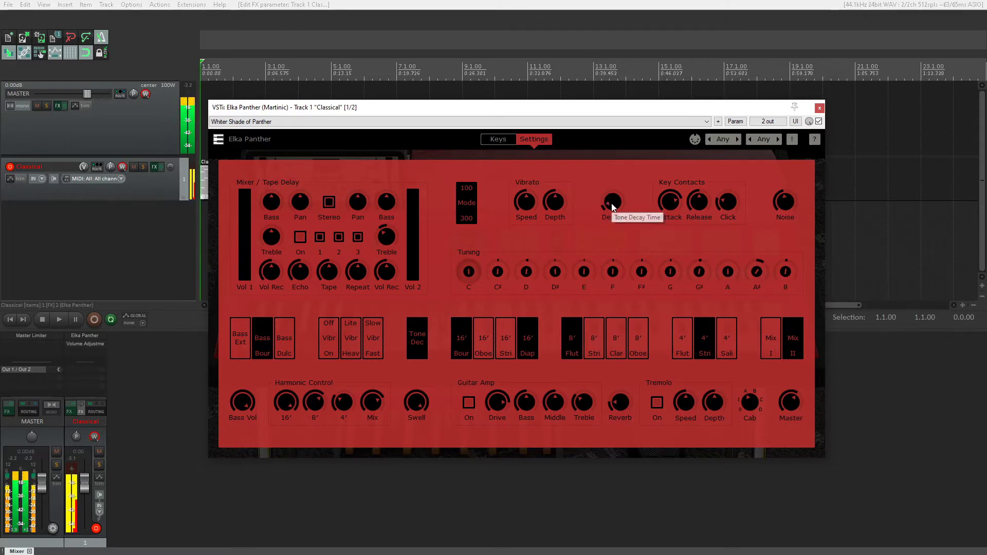
pyautogui.moveTo(612, 202); pyautogui.dragTo(639, 98)
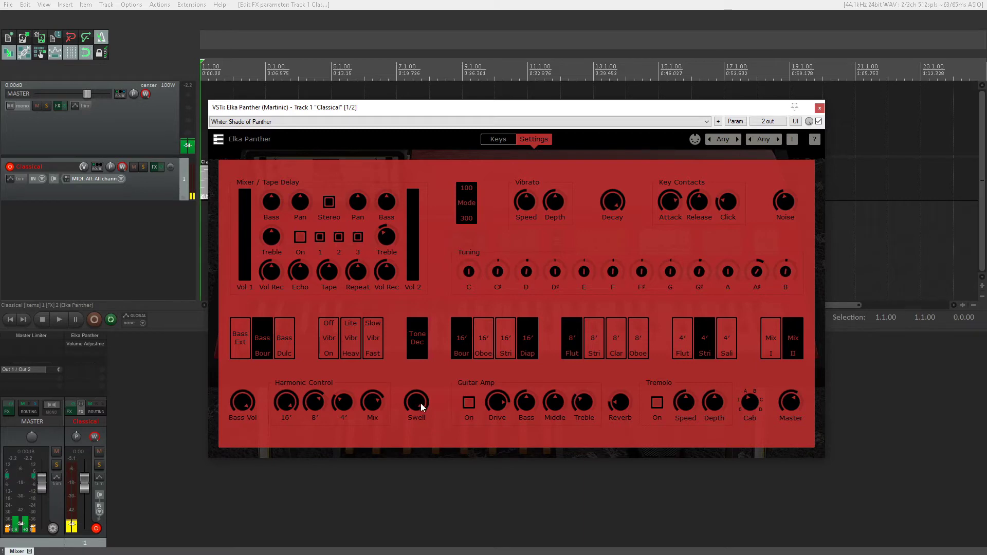
# Step: Set Swell to 0.68, enable the Guitar Amp with reverb near maximum, and enable tremolo with reduced depth
pyautogui.moveTo(415, 404); pyautogui.dragTo(441, 522)
pyautogui.moveTo(751, 403)
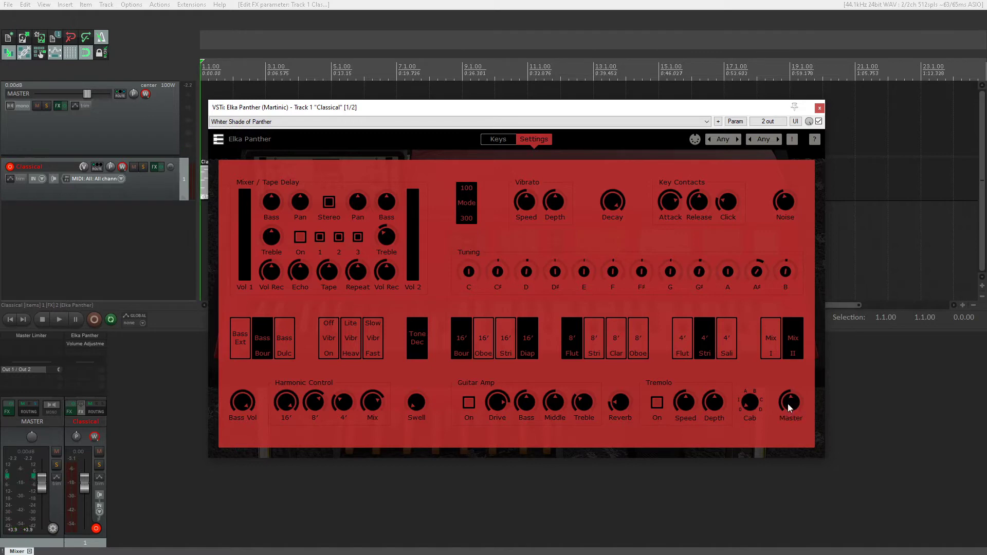
pyautogui.click(467, 401)
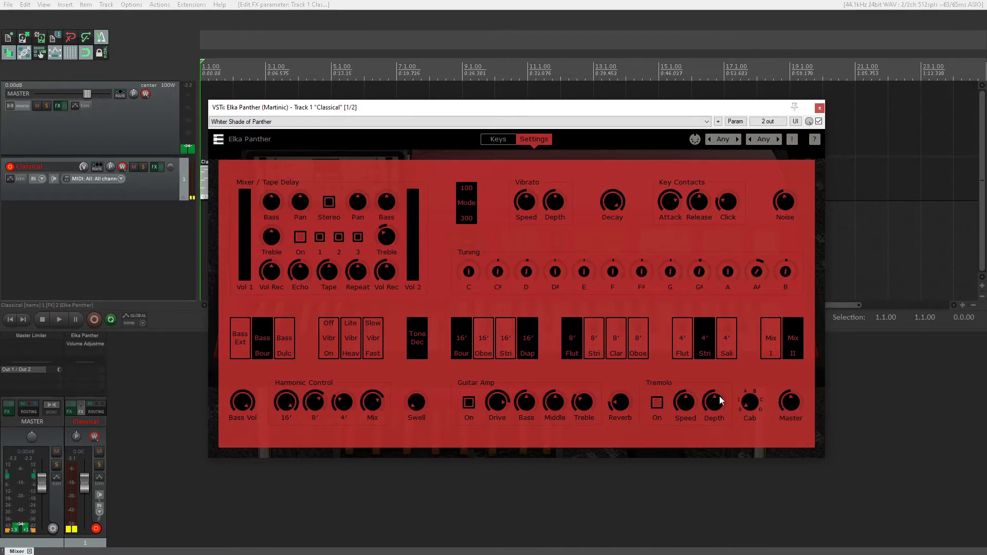
pyautogui.moveTo(619, 401); pyautogui.dragTo(619, 315)
pyautogui.click(657, 403)
pyautogui.moveTo(715, 402); pyautogui.dragTo(704, 433)
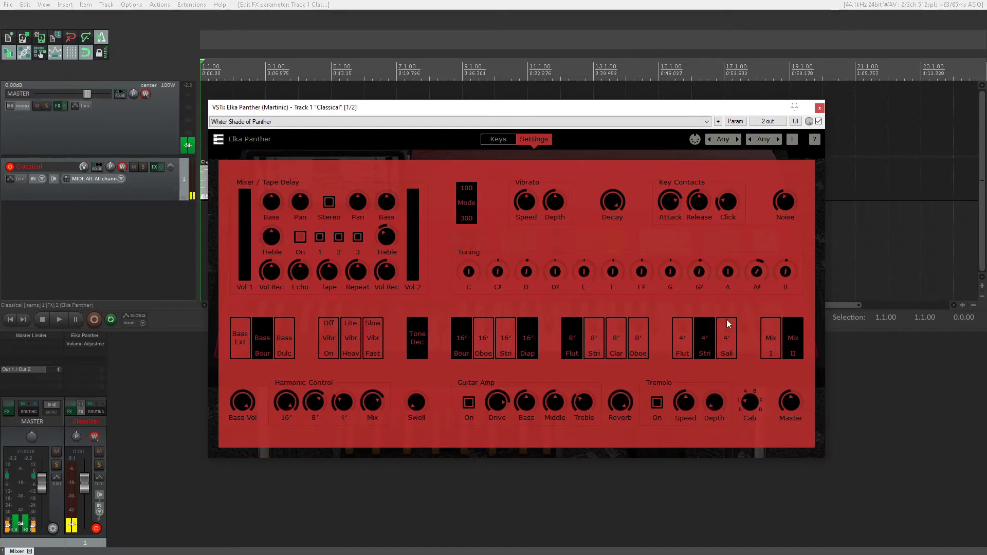
# Step: Toggle MIDI Learn on and off, then lower amp Reverb to 6.48 while the track plays
pyautogui.click(696, 143)
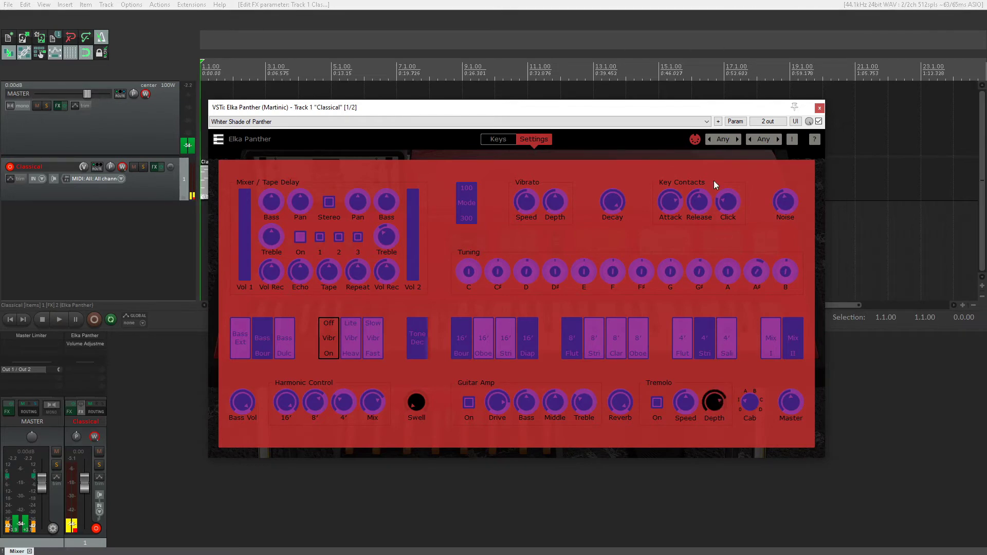
pyautogui.click(694, 141)
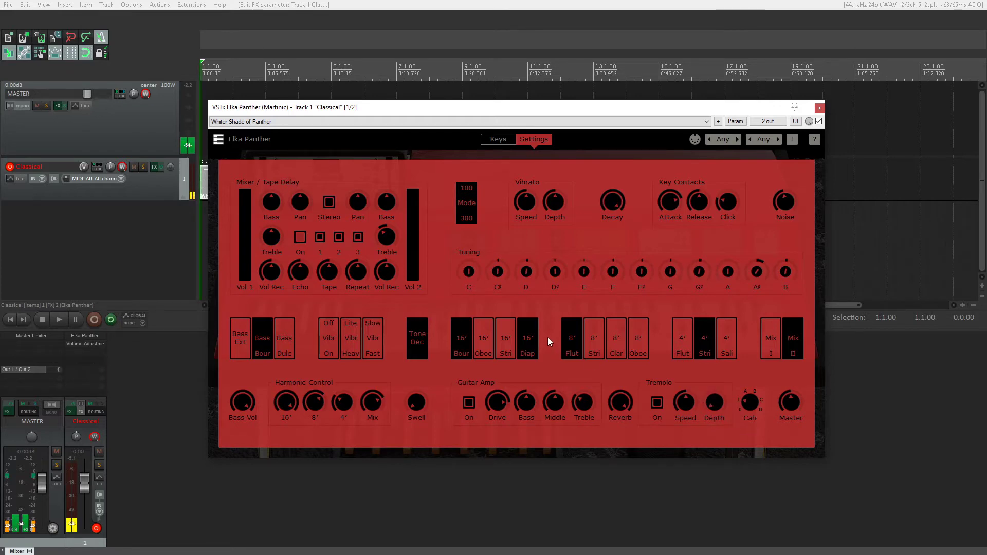
pyautogui.press('space')
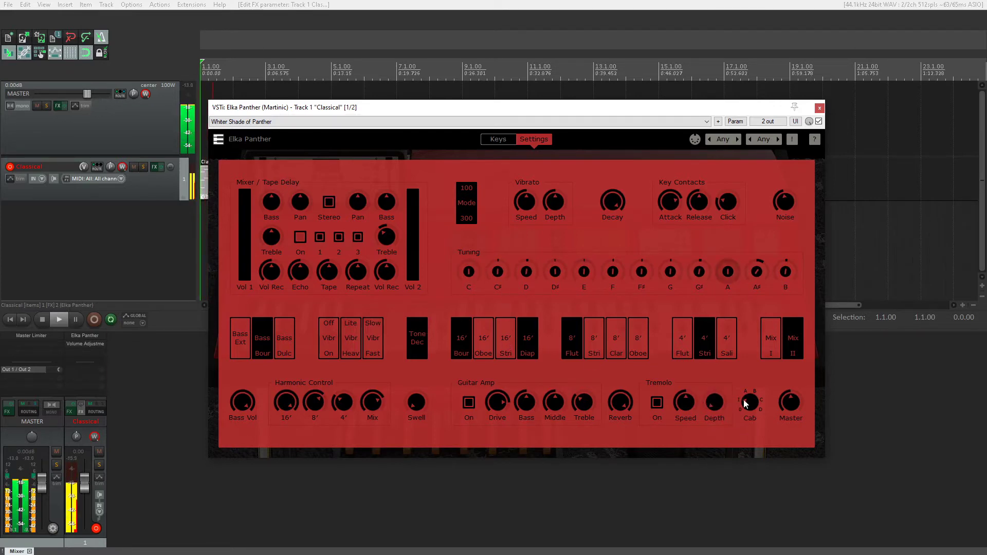
pyautogui.moveTo(798, 403)
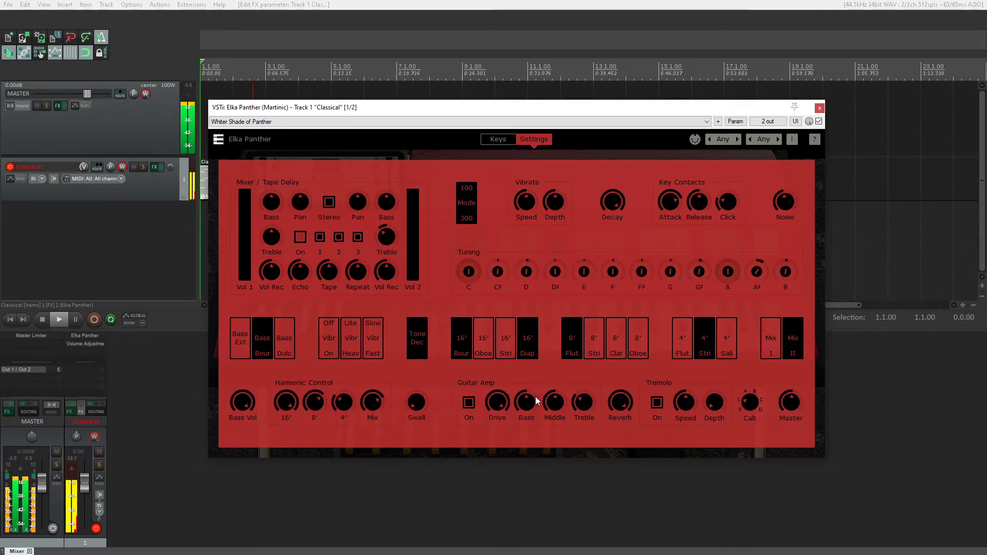
pyautogui.moveTo(622, 402); pyautogui.dragTo(595, 487)
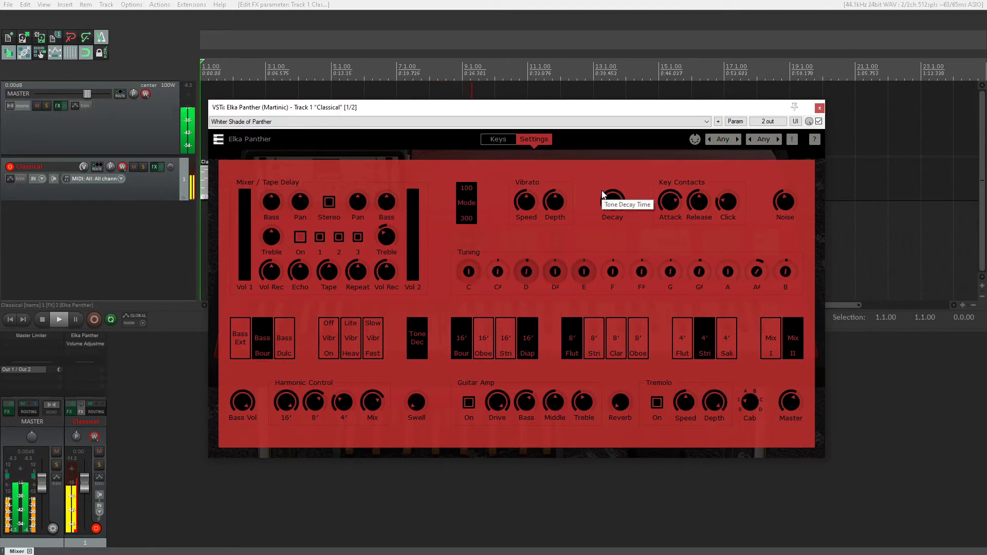
pyautogui.press('space')
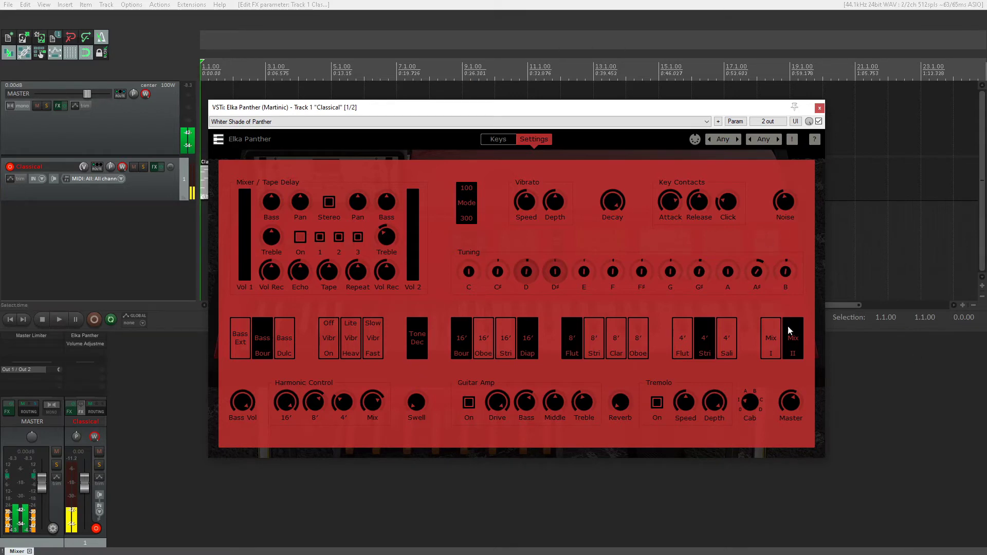
# Step: Turn the Guitar Amp off and sweep Noise to 10.00, down to 0.00, then to about 2.67
pyautogui.click(467, 405)
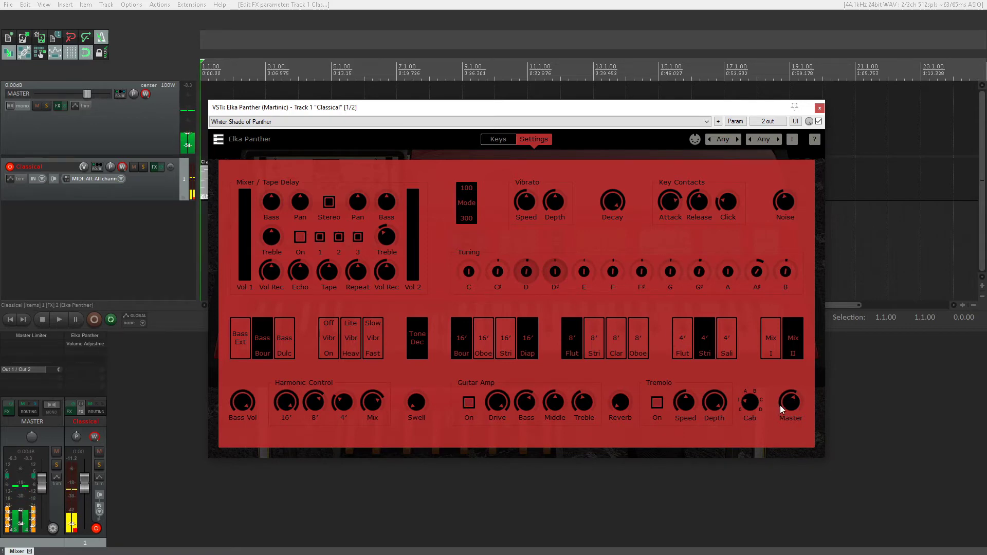
pyautogui.moveTo(794, 400)
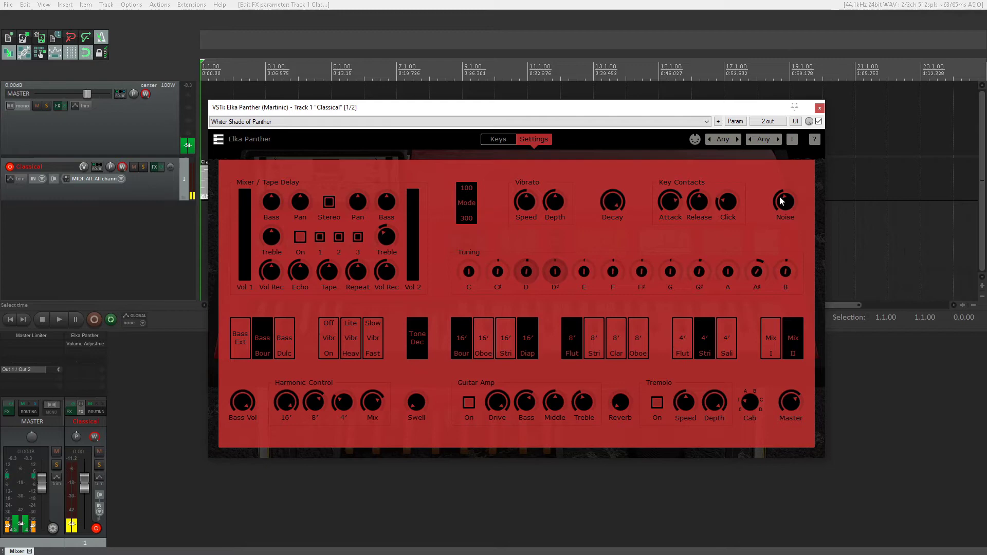
pyautogui.moveTo(785, 208); pyautogui.dragTo(798, 139)
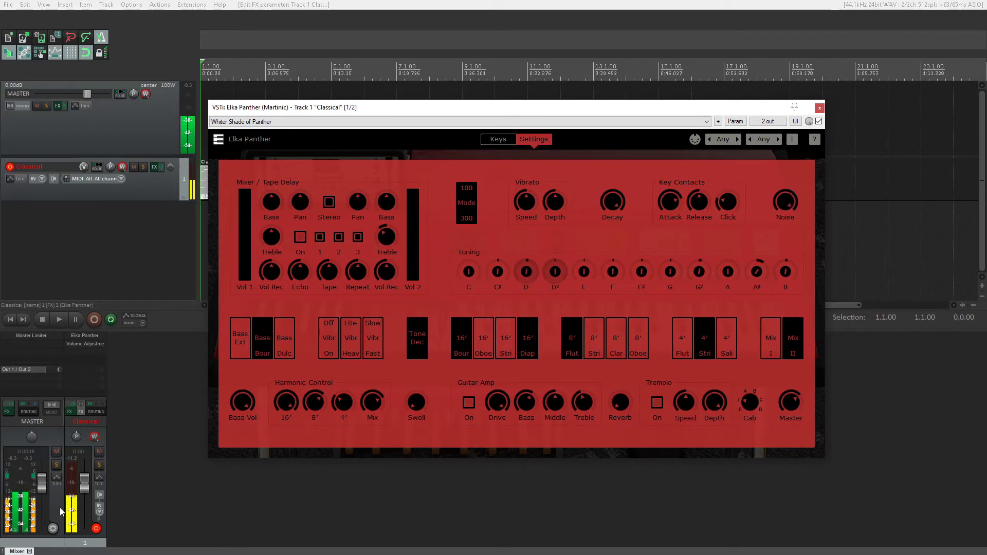
pyautogui.moveTo(789, 202); pyautogui.dragTo(758, 338)
pyautogui.moveTo(790, 202); pyautogui.dragTo(785, 153)
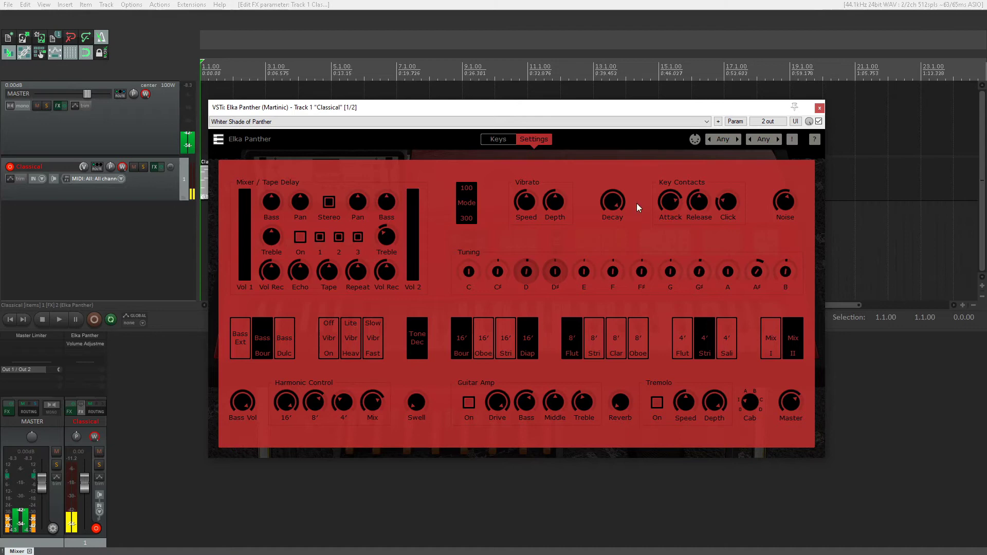
# Step: Move Key Contacts Attack to 4.77, up to 10.00, then back to about 5.45
pyautogui.moveTo(670, 203); pyautogui.dragTo(666, 230)
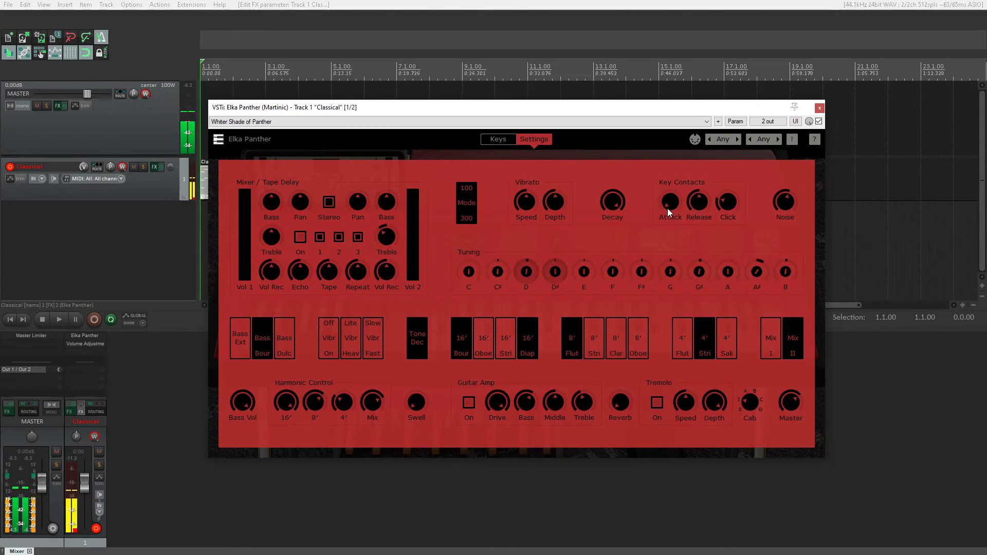
pyautogui.moveTo(667, 208); pyautogui.dragTo(694, 105)
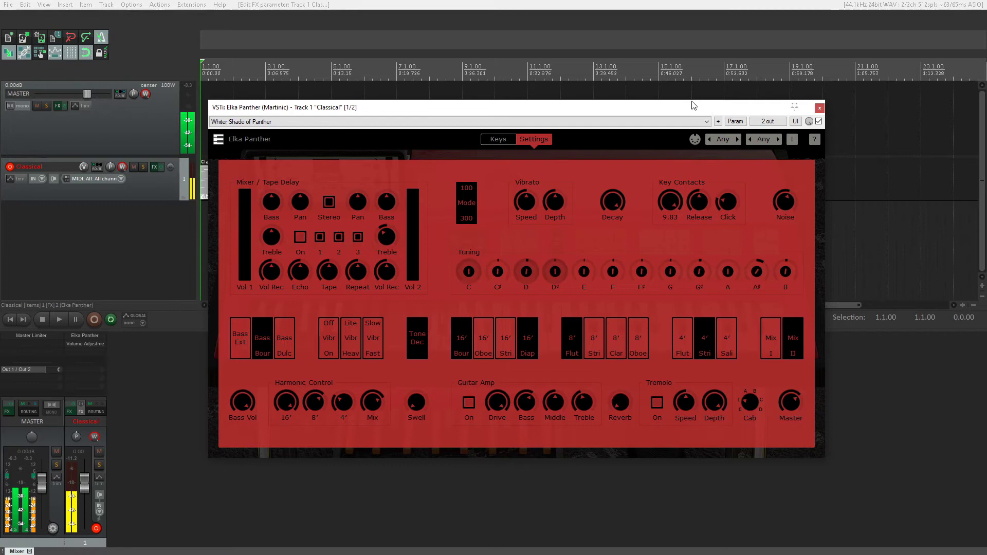
pyautogui.moveTo(694, 104); pyautogui.dragTo(664, 203)
# Step: Check the keyboard view, then enable the LEM tape delay and raise its Echo to about 7.39
pyautogui.click(493, 143)
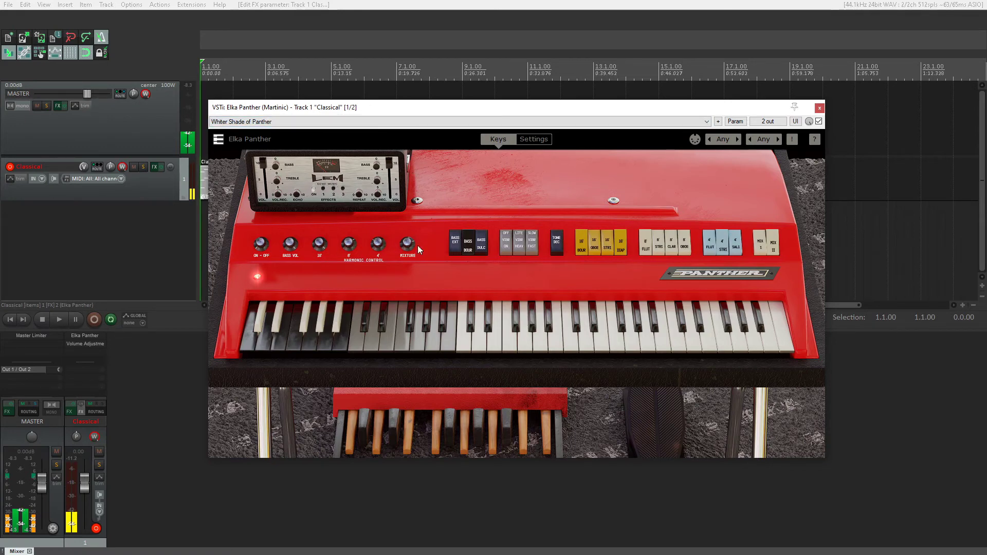
pyautogui.click(534, 138)
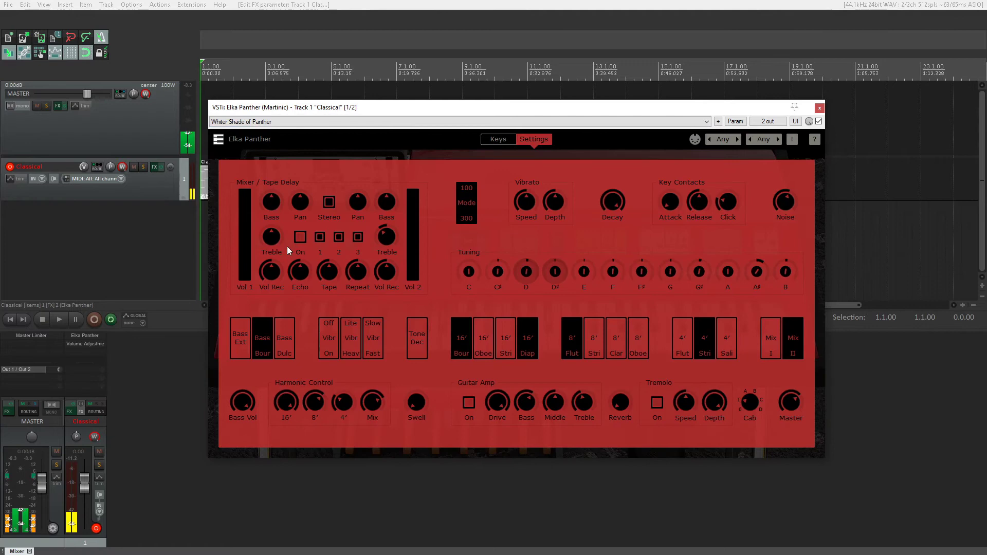
pyautogui.click(301, 237)
pyautogui.click(320, 237)
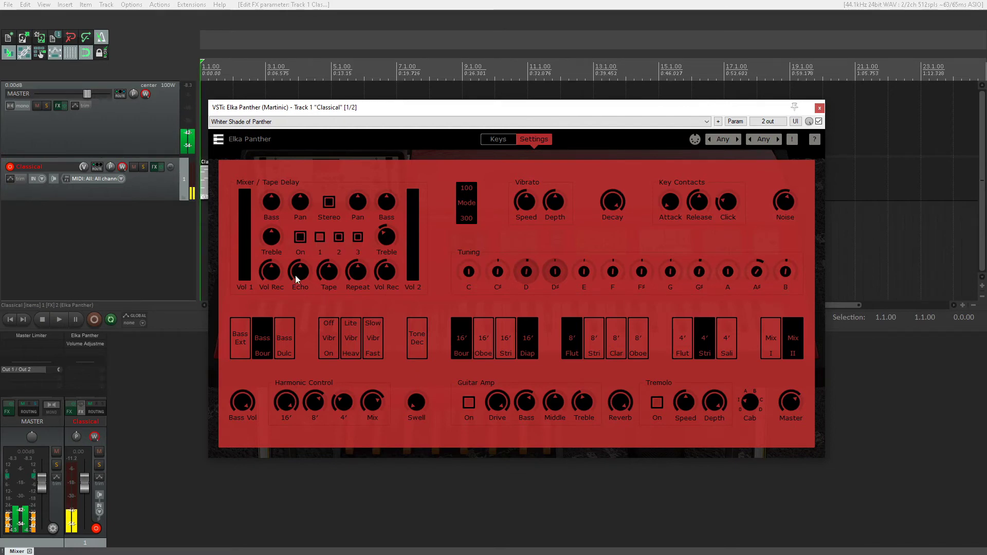
pyautogui.moveTo(297, 273); pyautogui.dragTo(300, 251)
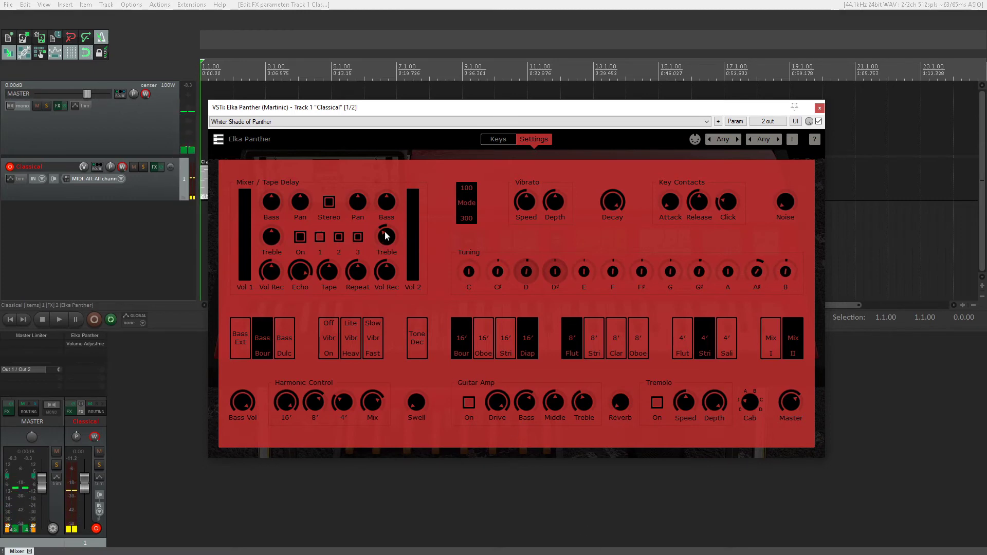
# Step: Adjust the tape delay Bass and Treble knobs, briefly play the organ, and nudge the plugin window
pyautogui.scroll(2, 620, 403)
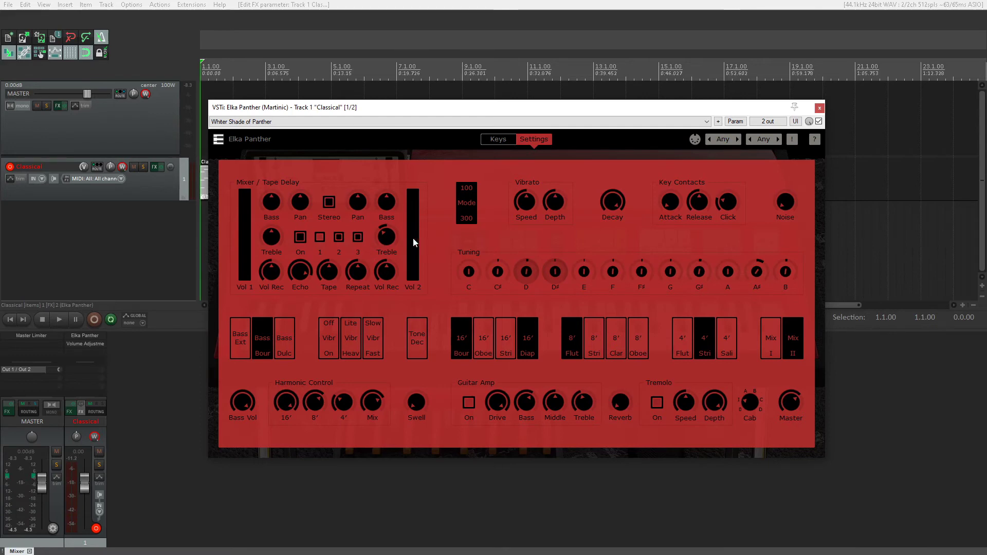
pyautogui.scroll(2, 384, 236)
pyautogui.scroll(-1, 261, 205)
pyautogui.scroll(-1, 272, 242)
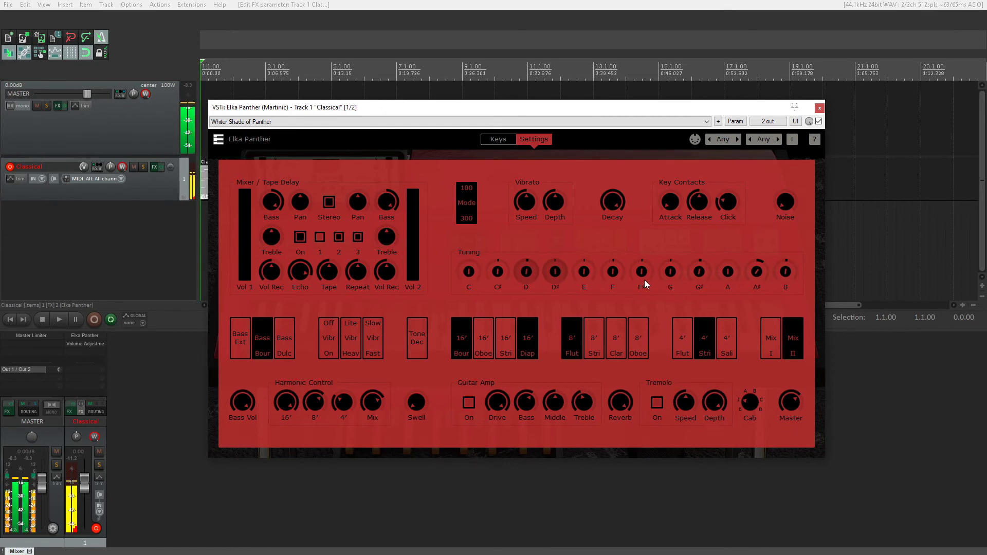
pyautogui.press('space')
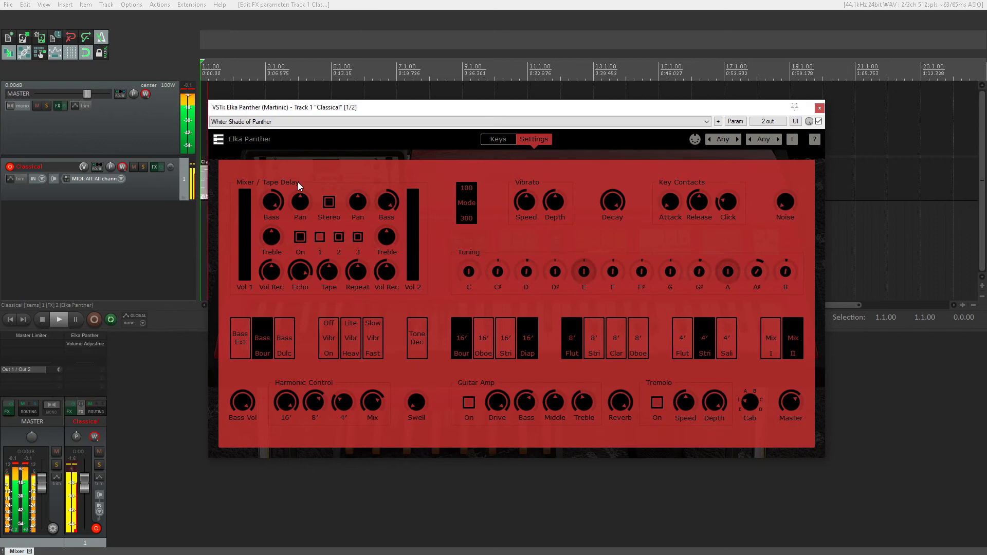
pyautogui.press('space')
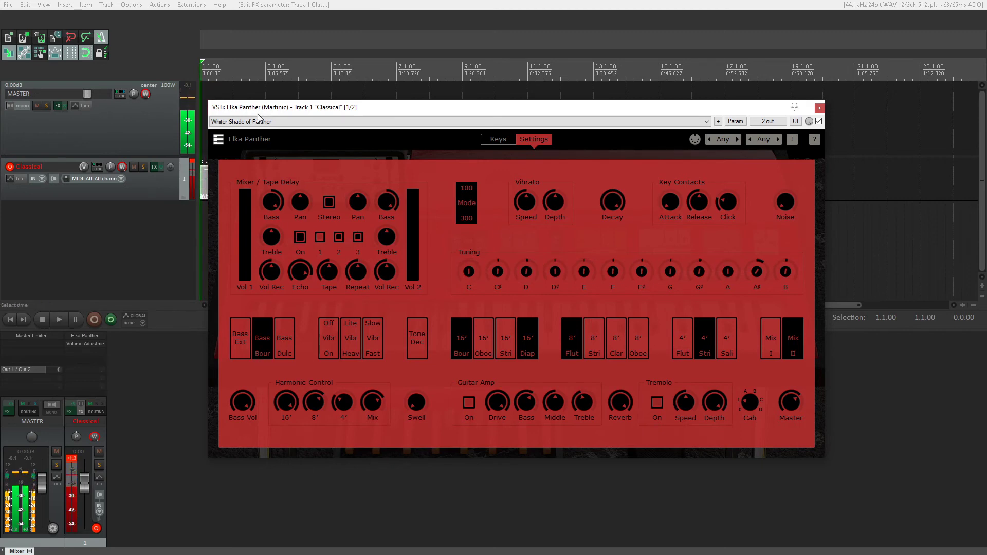
pyautogui.moveTo(258, 109); pyautogui.dragTo(285, 111)
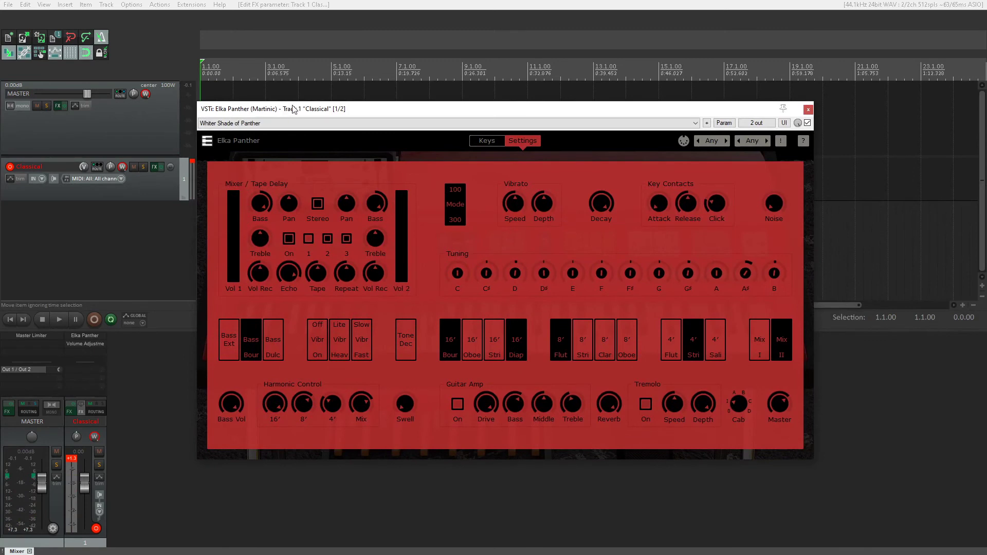
# Step: Load the Green Beans preset, try another factory preset's settings, then load In-A-Gadda-Da-Eden
pyautogui.click(488, 142)
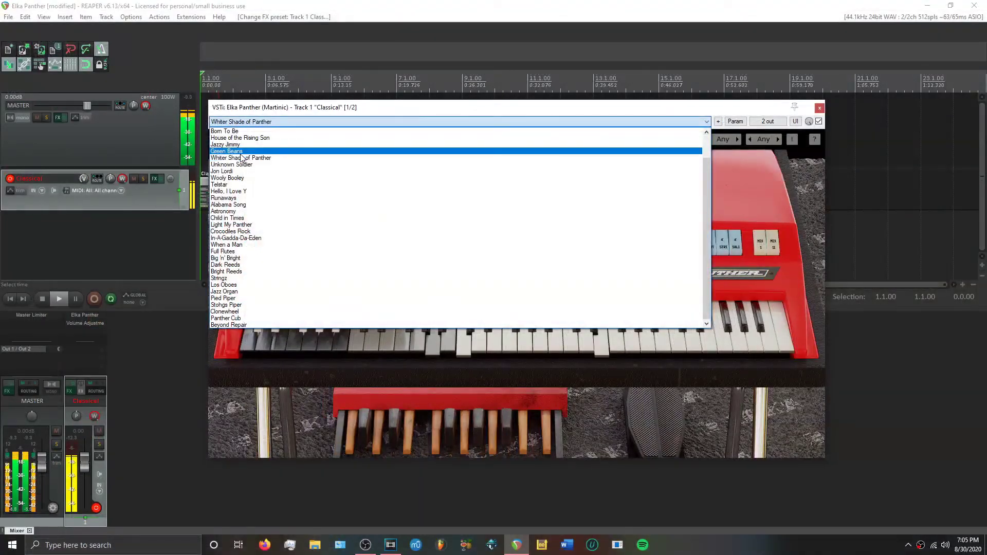
pyautogui.click(240, 153)
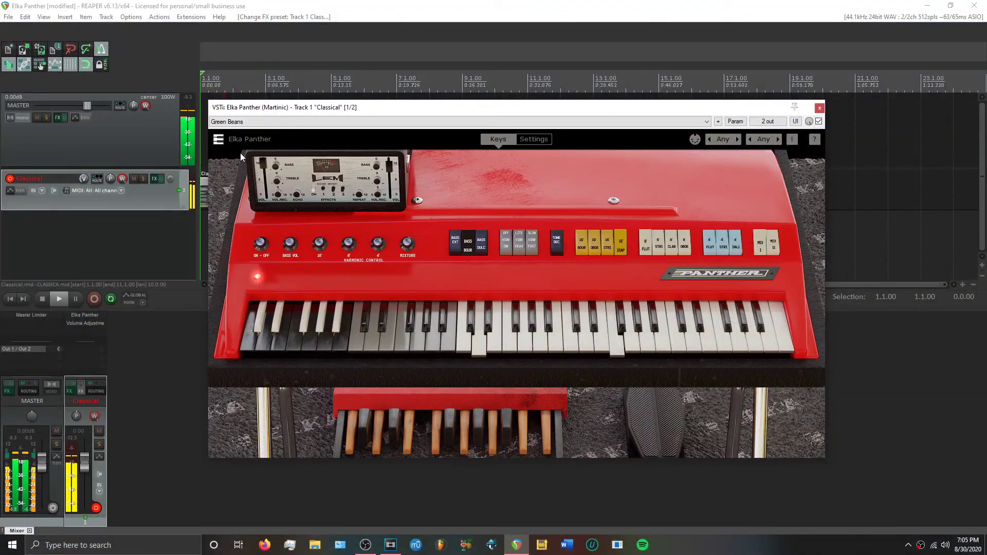
pyautogui.click(240, 122)
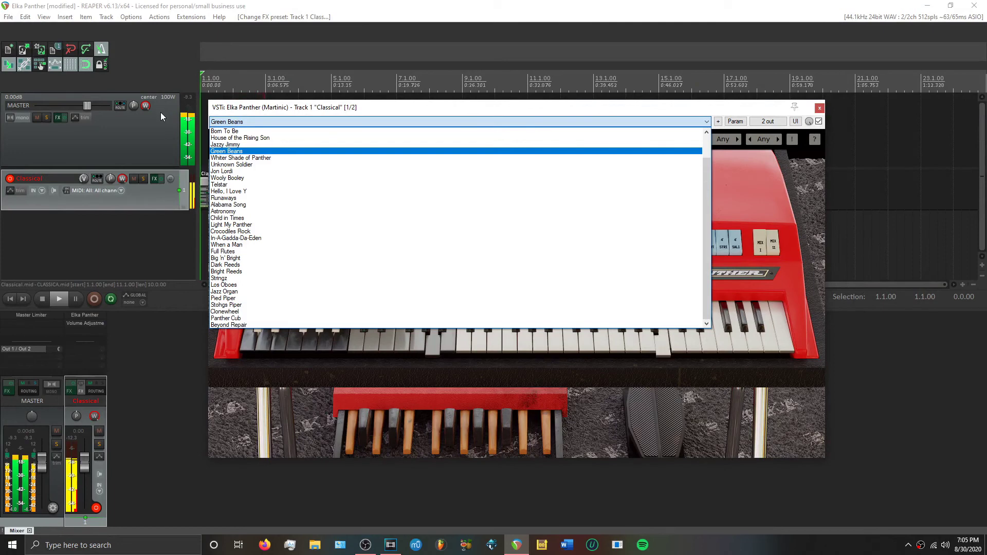
pyautogui.click(249, 191)
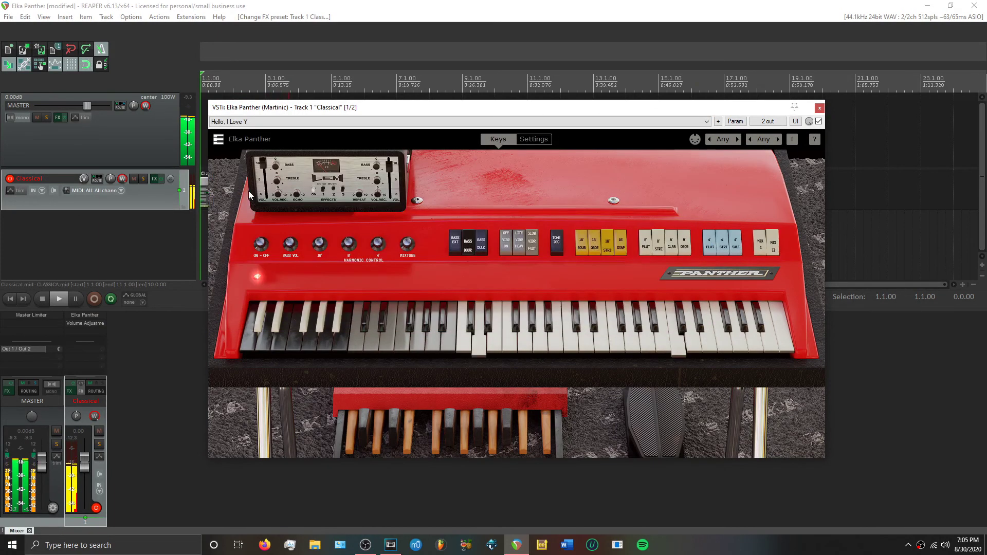
pyautogui.click(523, 143)
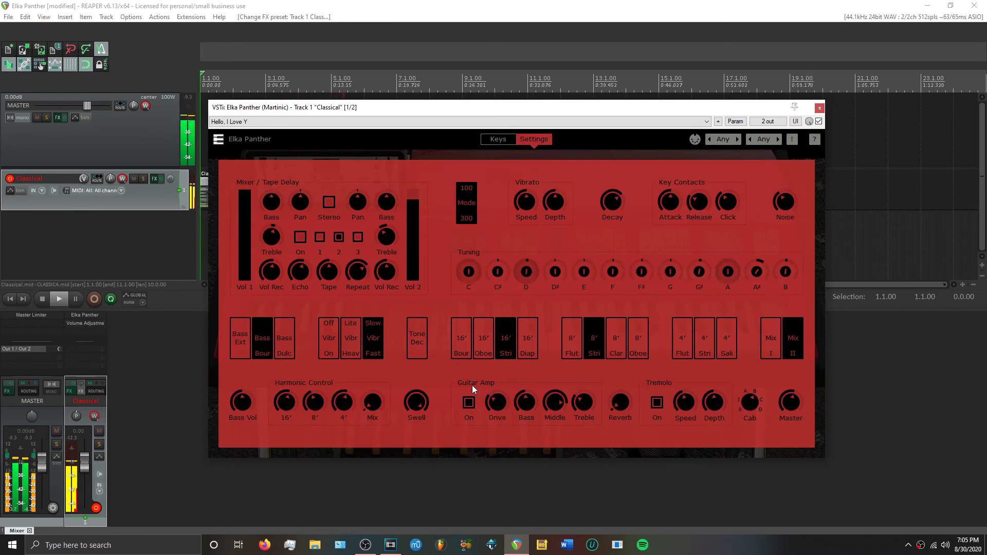
pyautogui.click(276, 122)
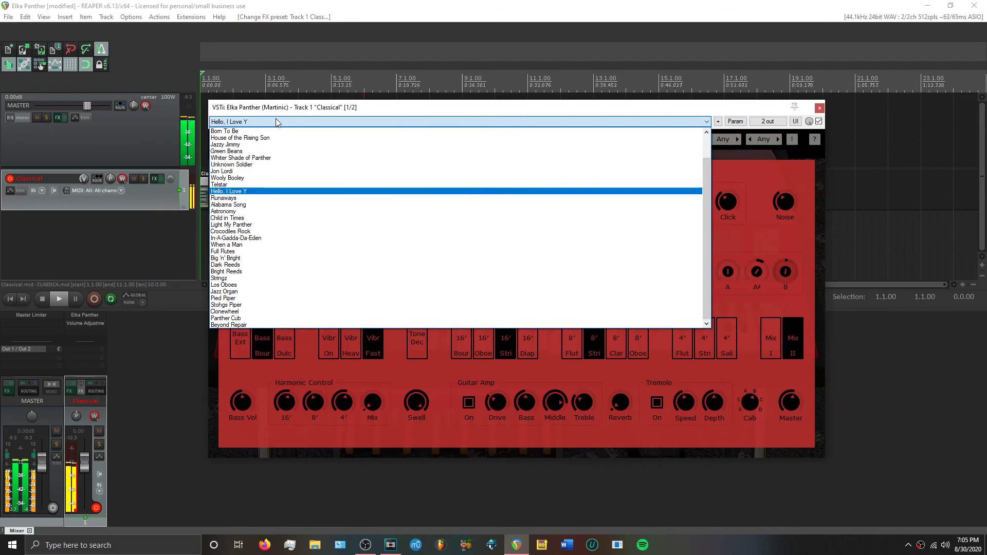
pyautogui.click(230, 239)
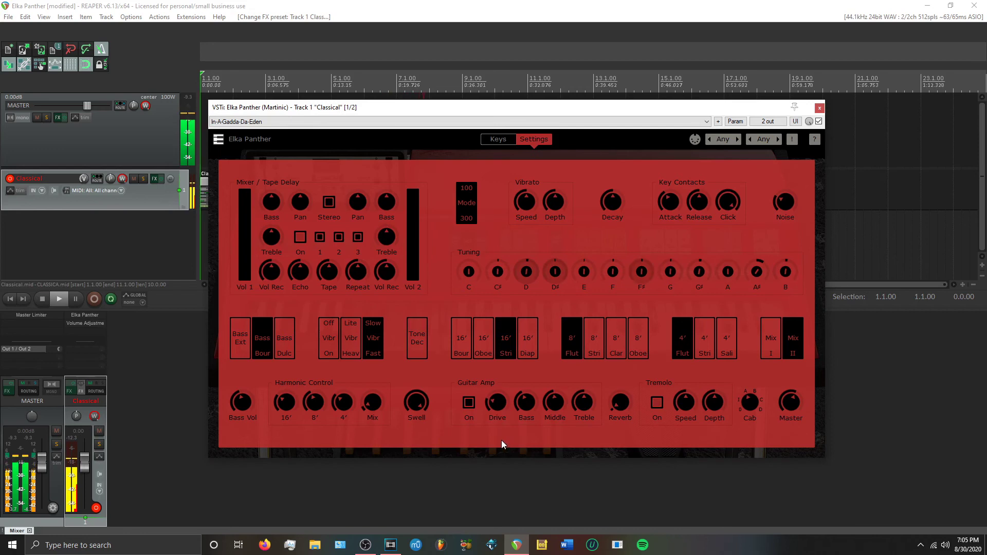
# Step: Load Unknown Soldier with lowered Guitar Amp Drive, then switch to the Stringz preset
pyautogui.click(242, 123)
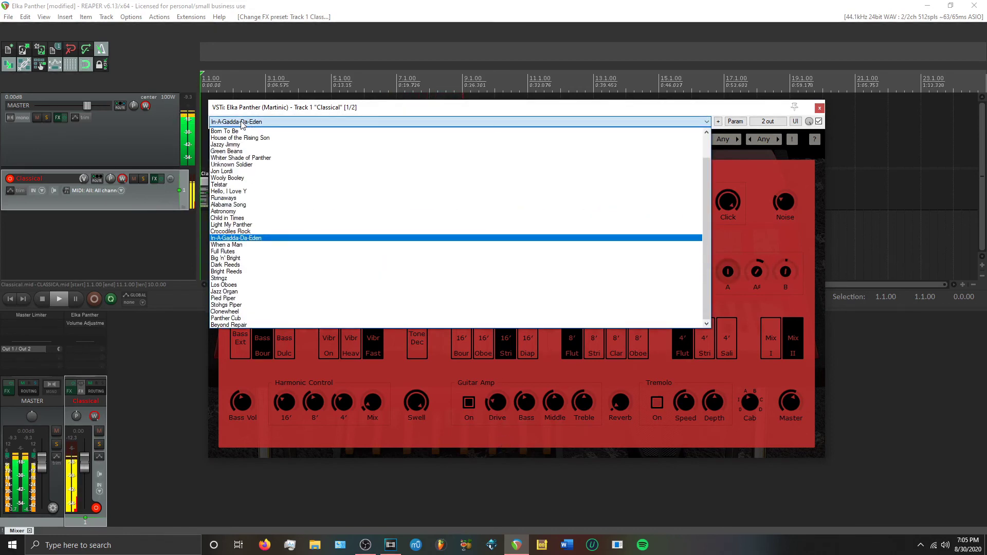
pyautogui.click(242, 164)
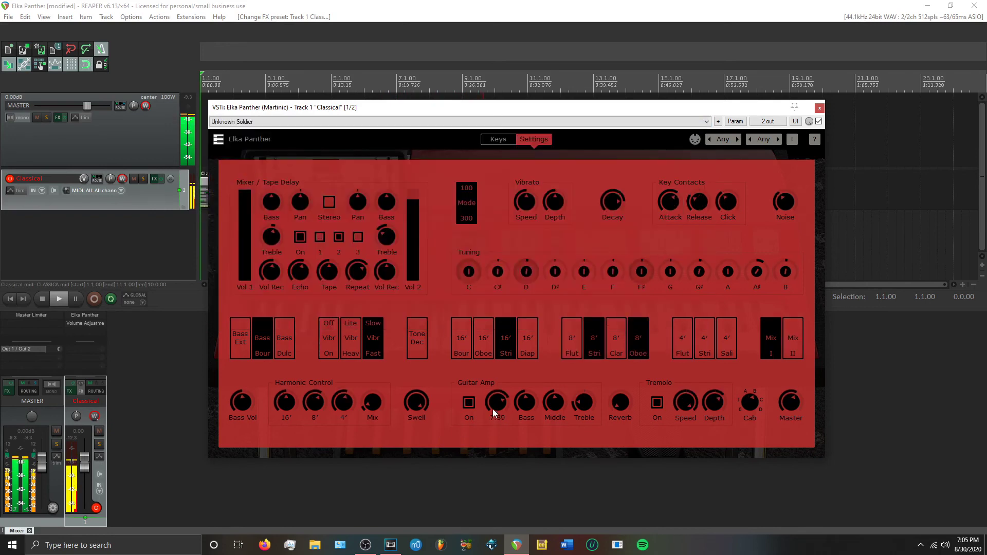
pyautogui.moveTo(493, 409); pyautogui.dragTo(494, 436)
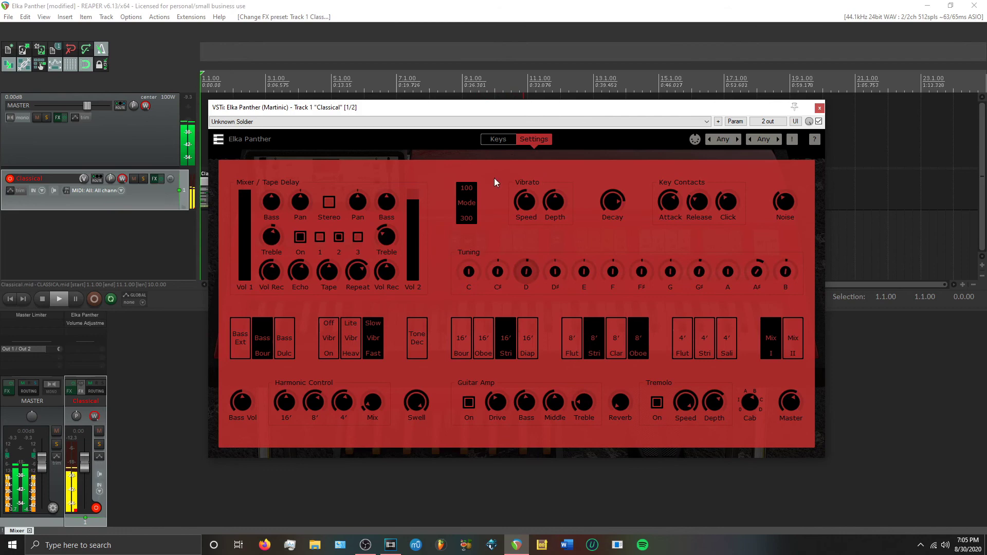
pyautogui.click(506, 140)
pyautogui.click(268, 121)
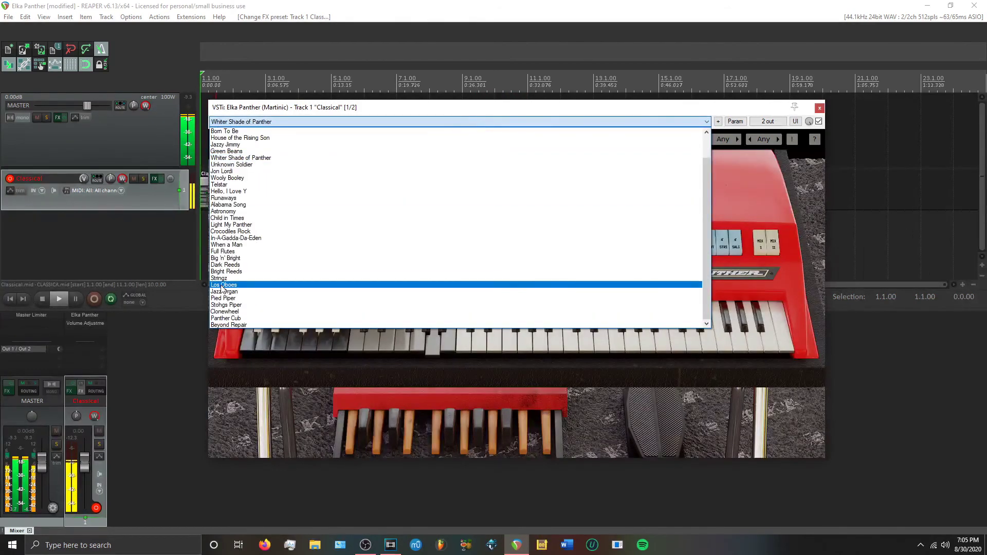
pyautogui.click(221, 279)
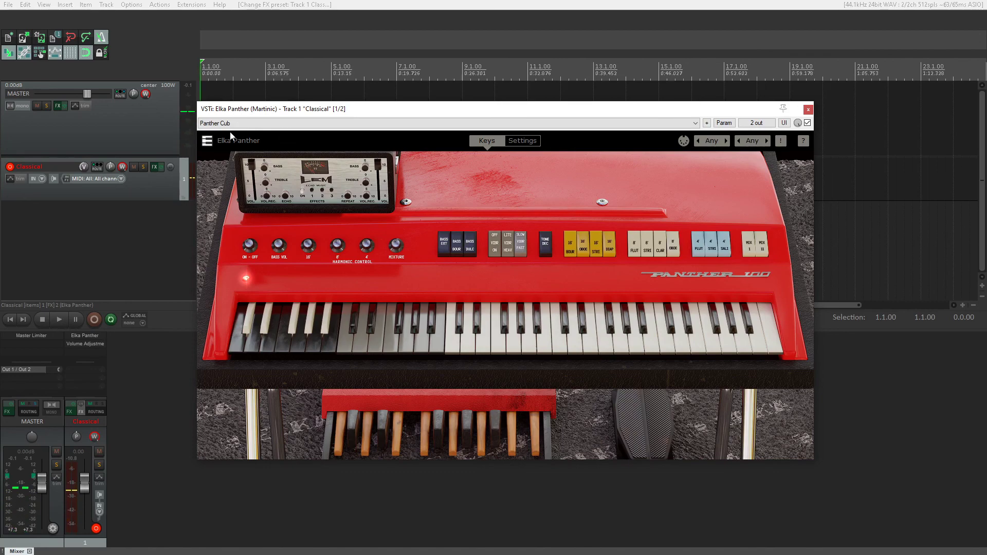
# Step: Raise the Elka Panther window near the top of the screen and play a note with the Panther Cub preset
pyautogui.moveTo(274, 109); pyautogui.dragTo(276, 66)
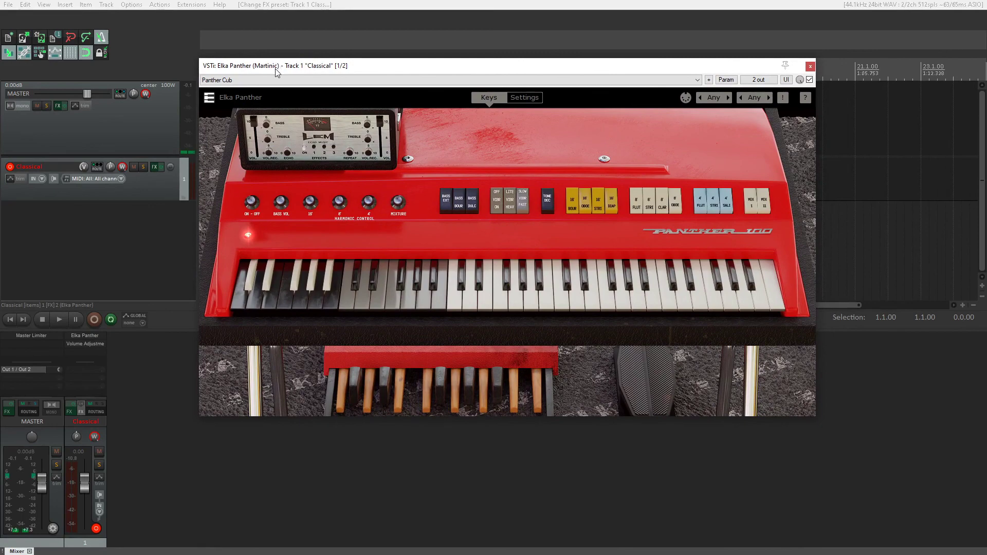
pyautogui.moveTo(280, 69); pyautogui.dragTo(281, 42)
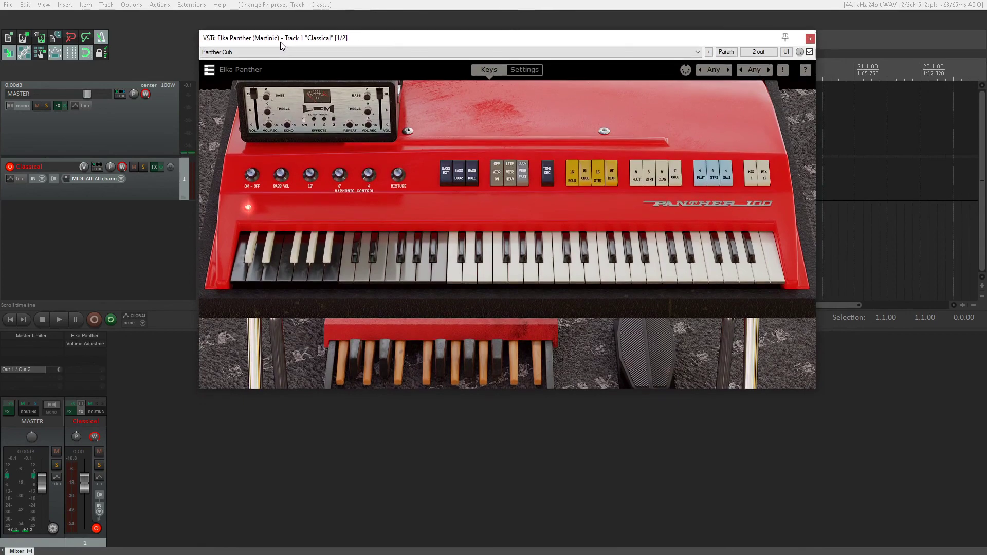
pyautogui.click(625, 218)
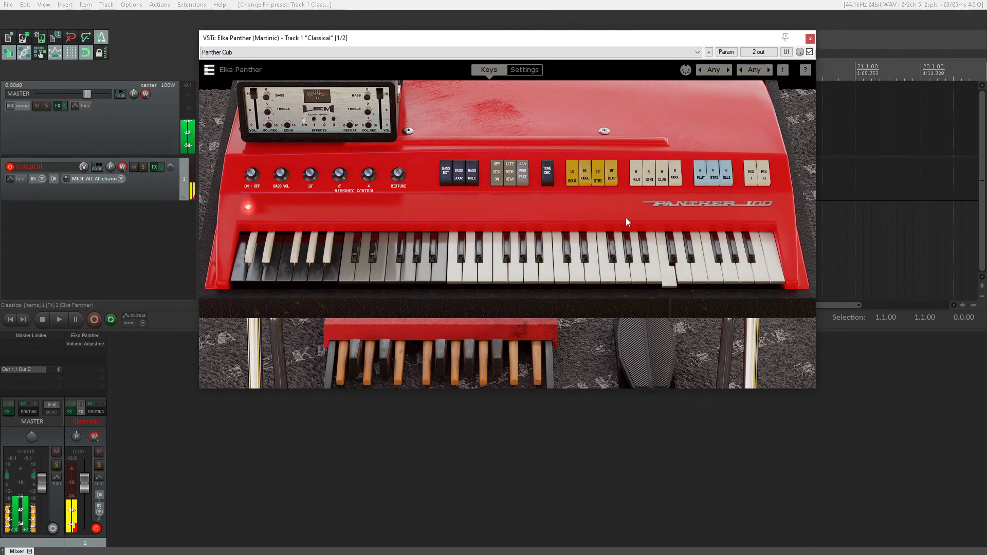